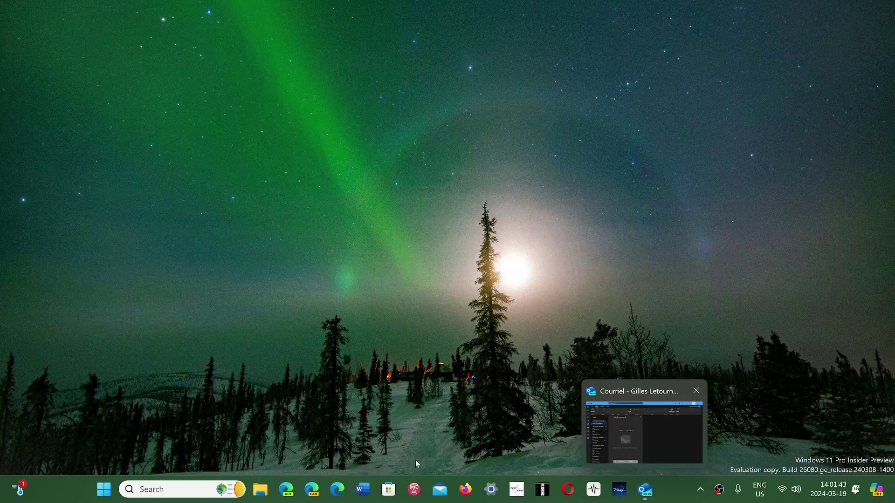
Switch off the 'Nouvel Outlook' toggle and choose 'Ignorer les commentaires' on the feedback form.
left_click(645, 490)
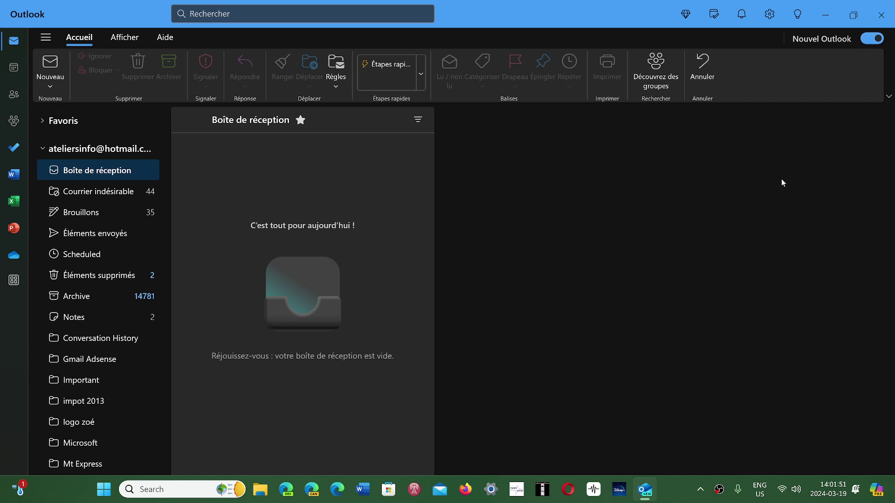
left_click(872, 39)
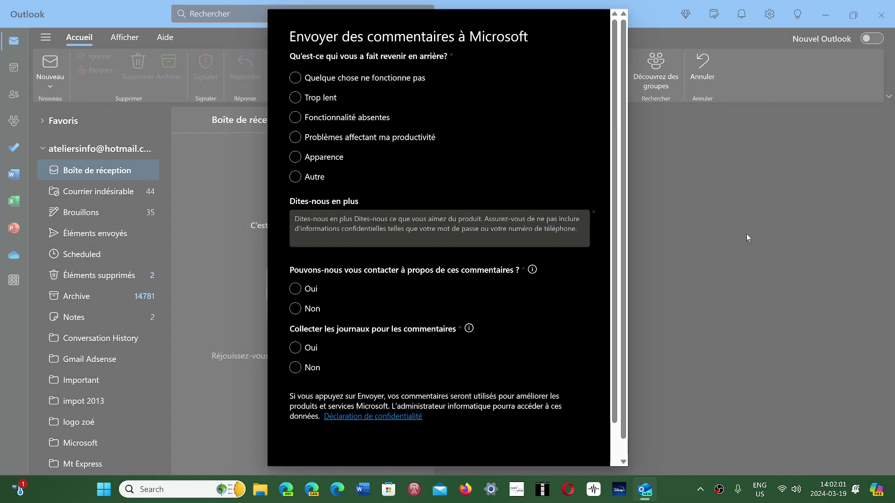
scroll(472, 304, "down", 2)
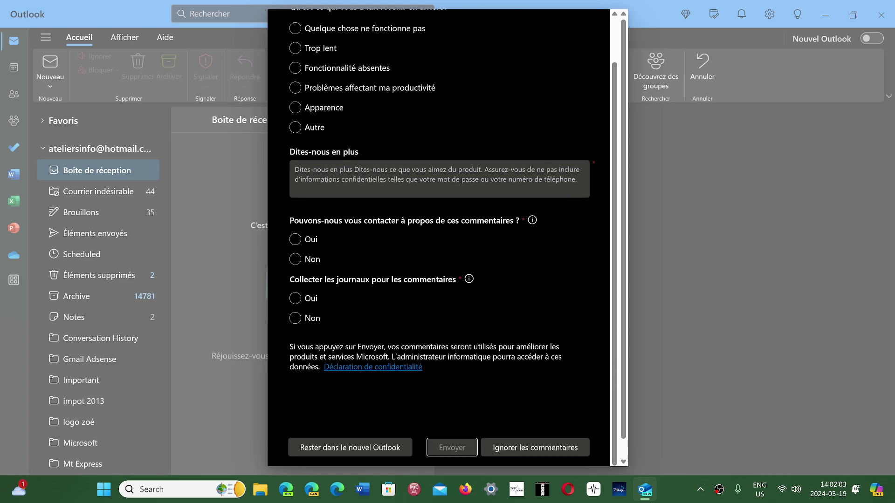
left_click(552, 452)
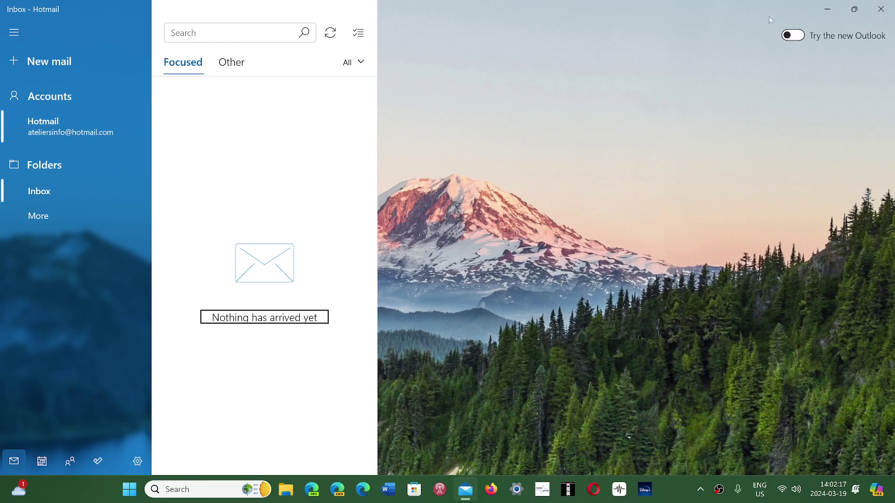
Turn on 'Try the new Outlook' in Windows Mail to return to the new Outlook.
left_click(799, 38)
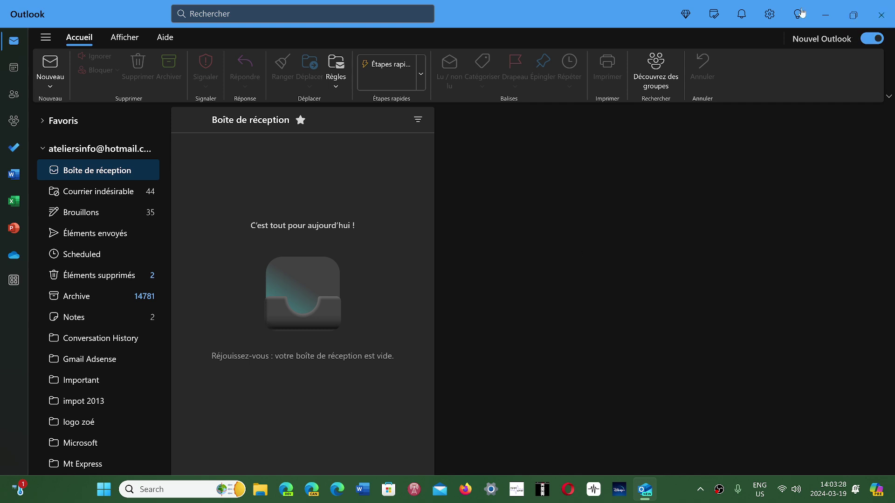
left_click(882, 13)
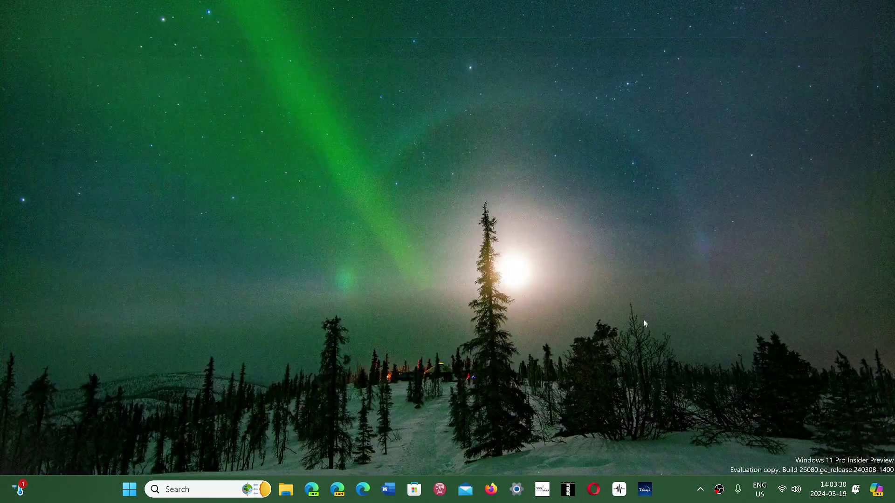